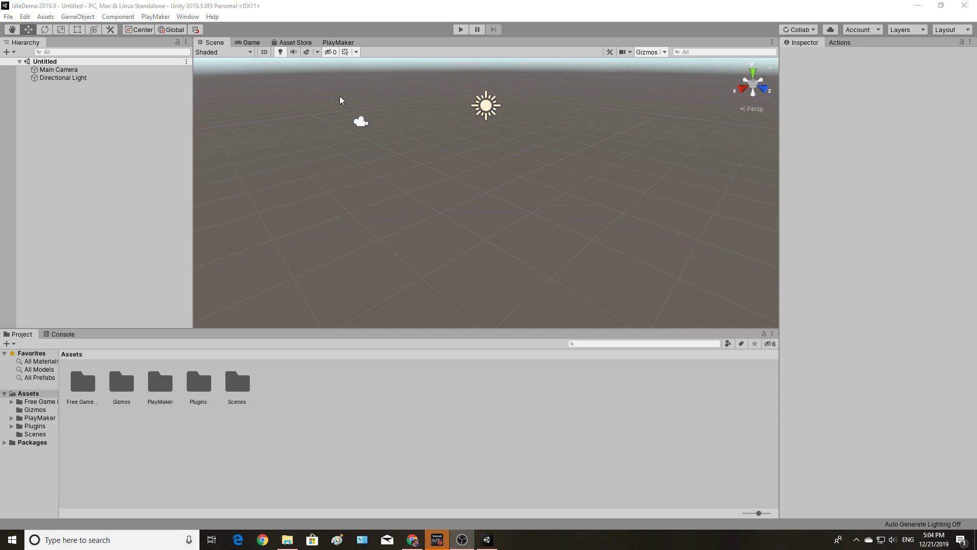
Search the Unity Asset Store for "free game items" and open the Free Game Items asset page
click(303, 44)
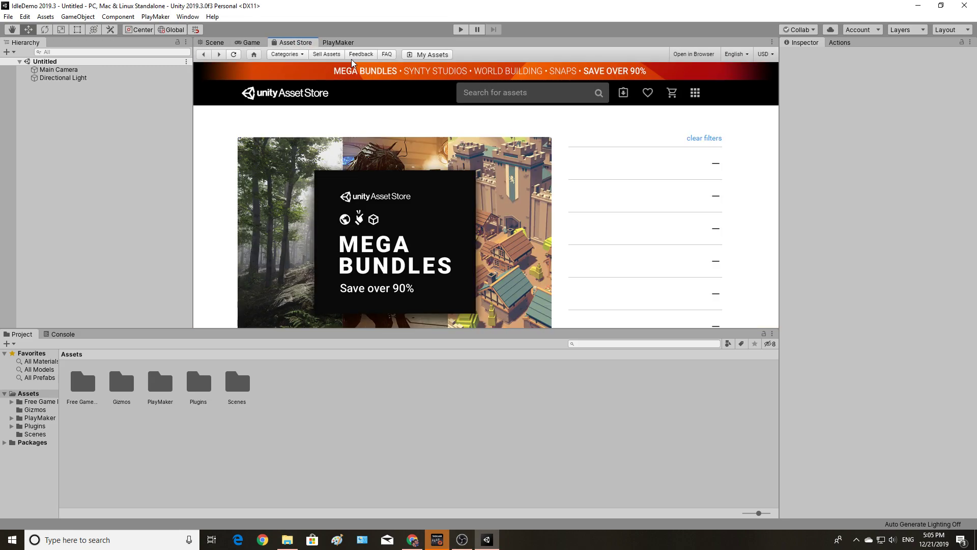
click(527, 90)
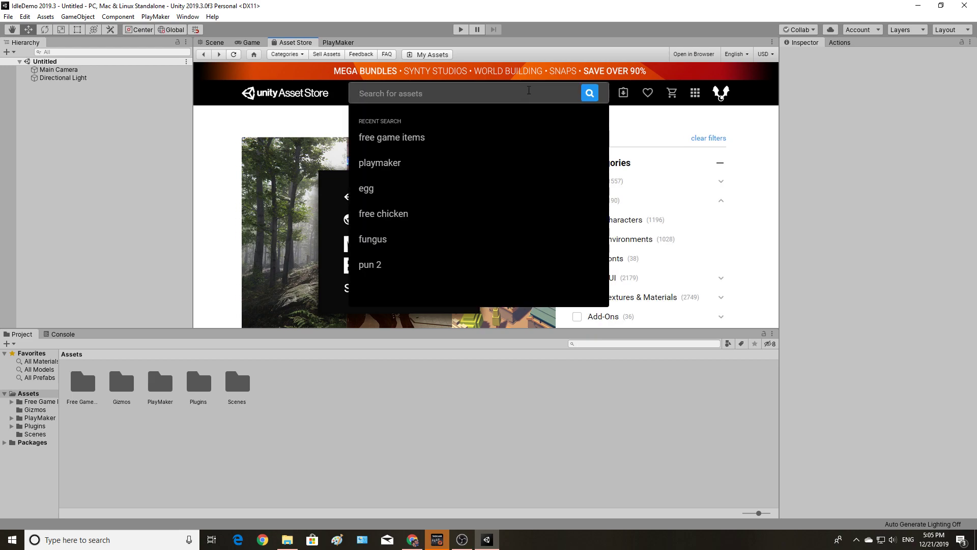
click(400, 138)
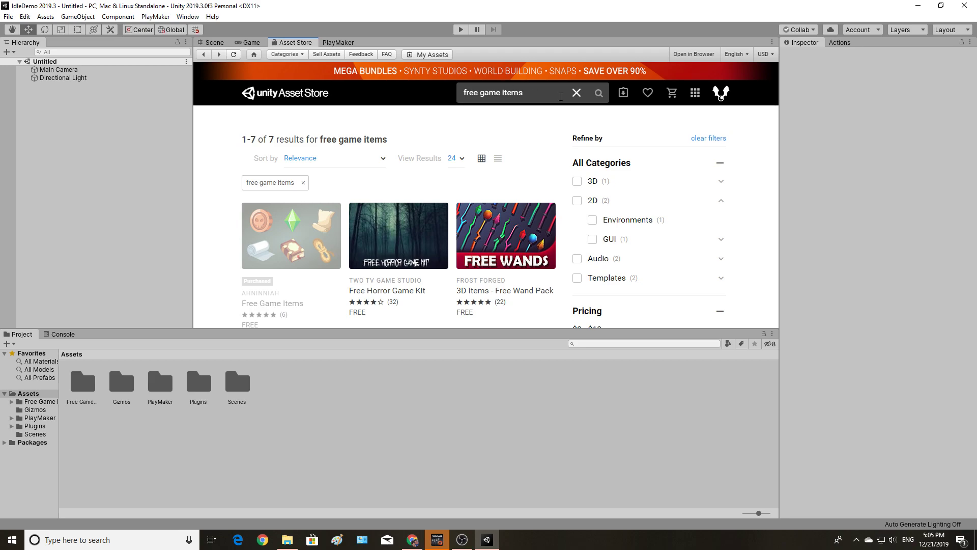
click(270, 236)
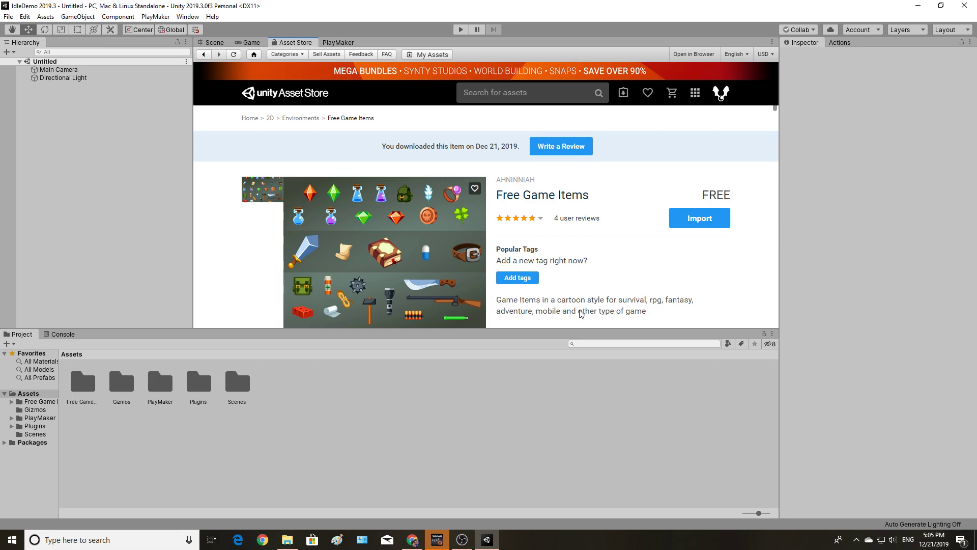
Show the PlayMaker editor and its action browser, floating the PlayMaker window and docking it back beside the Asset Store
click(346, 41)
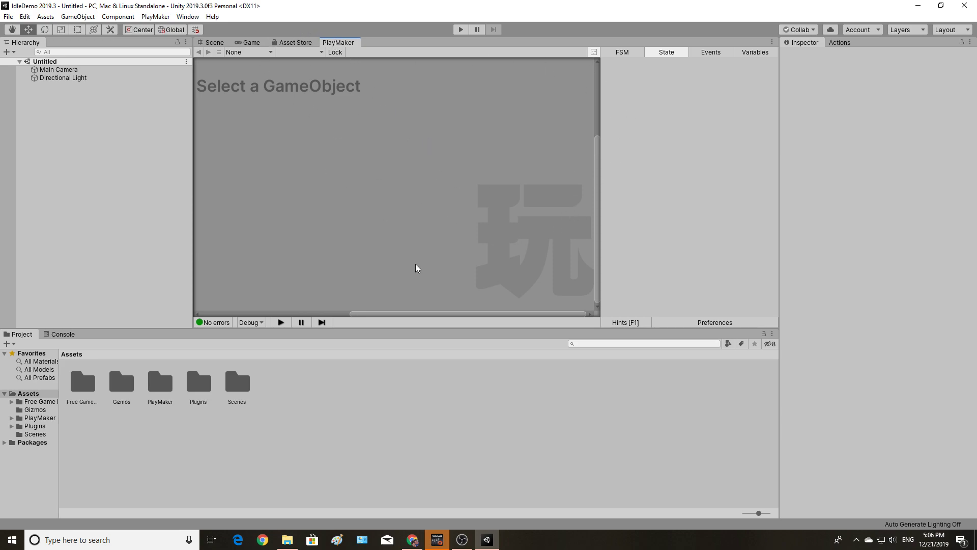
click(843, 45)
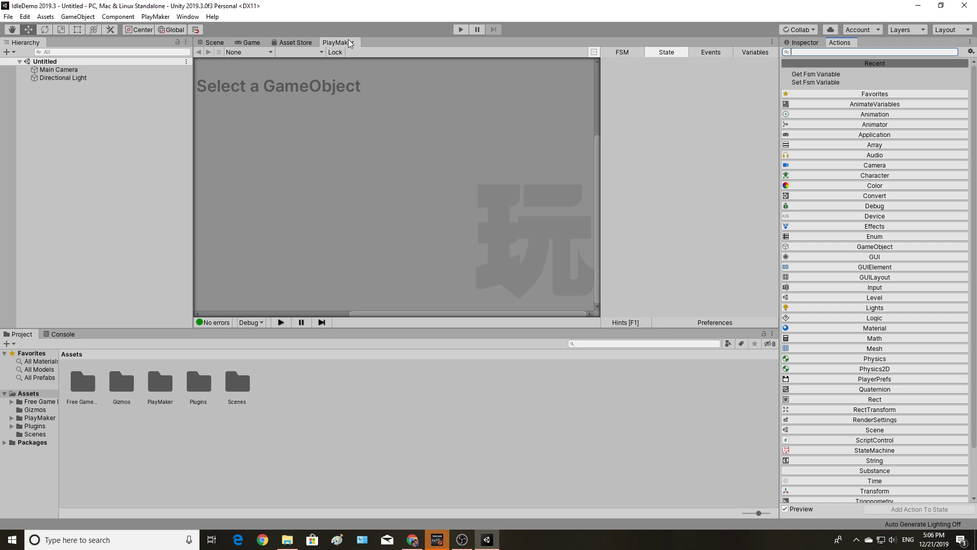
drag(344, 43, 365, 175)
click(210, 72)
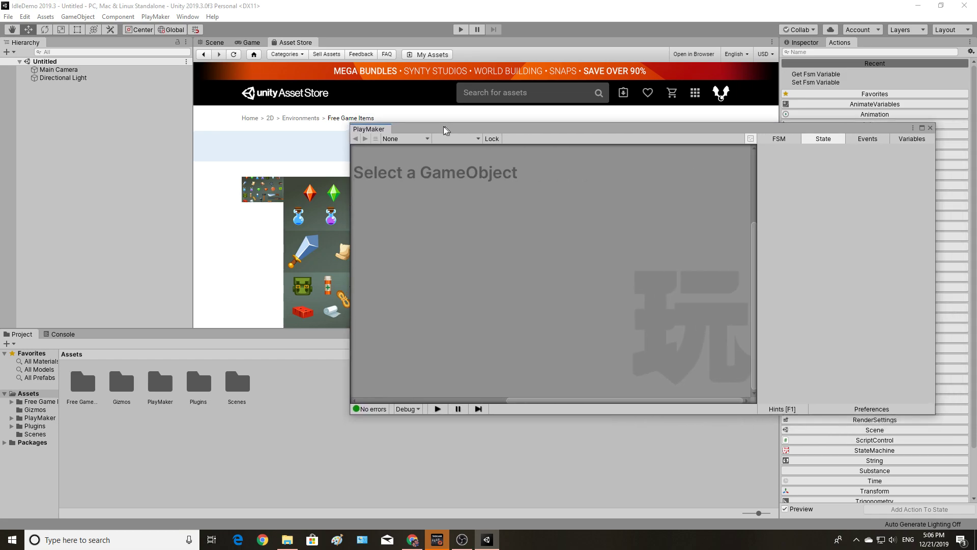
drag(443, 126, 285, 110)
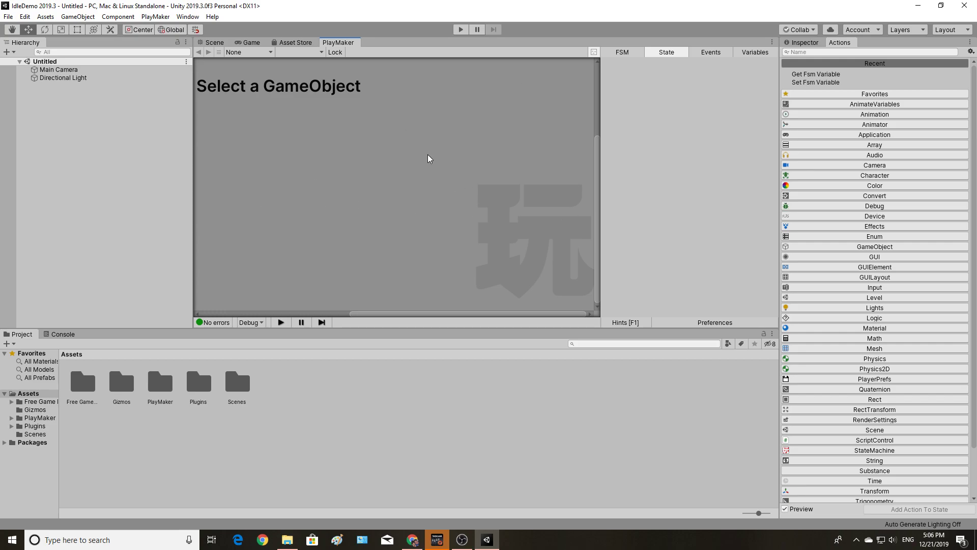
Look at the Scene and Game views, and dock the Project Settings window alongside the PlayMaker editor
click(214, 43)
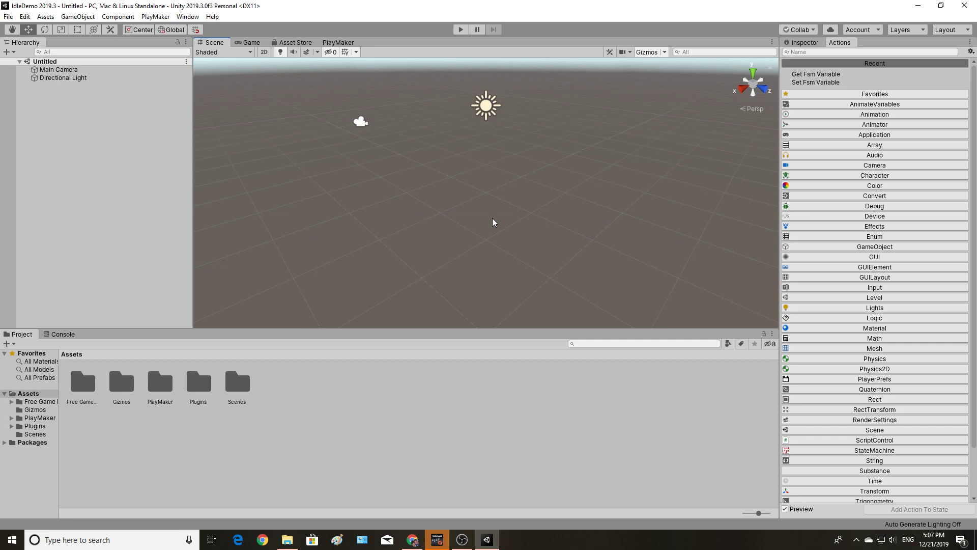
click(252, 44)
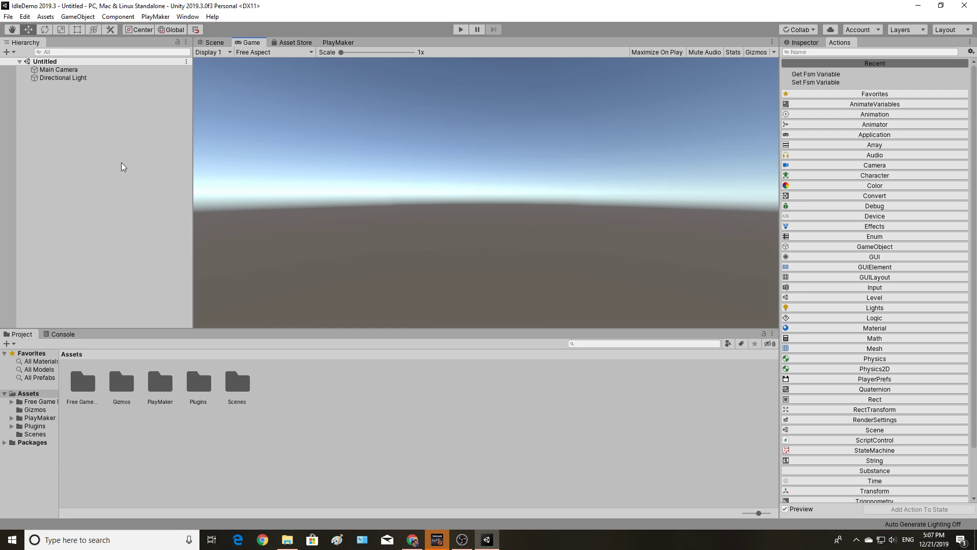
click(24, 17)
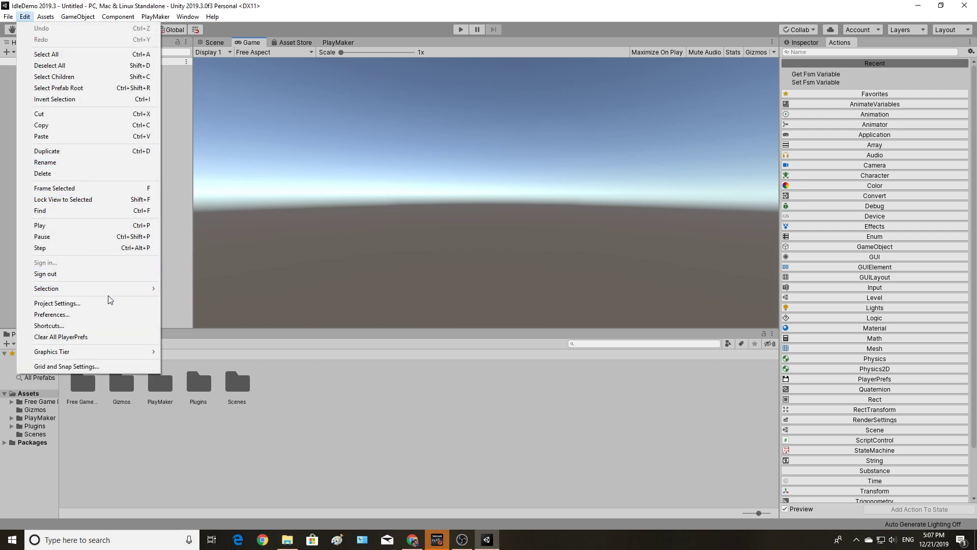
click(95, 303)
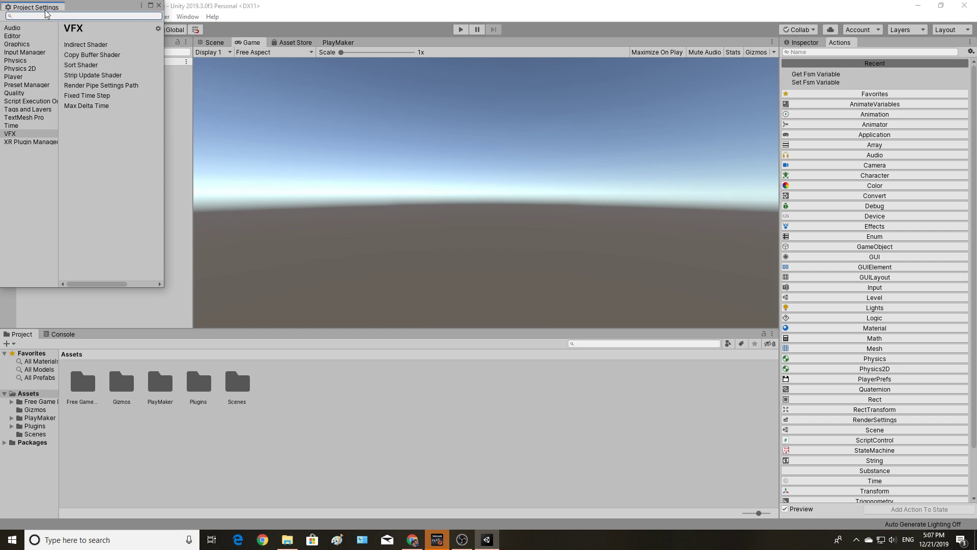
drag(45, 10, 383, 43)
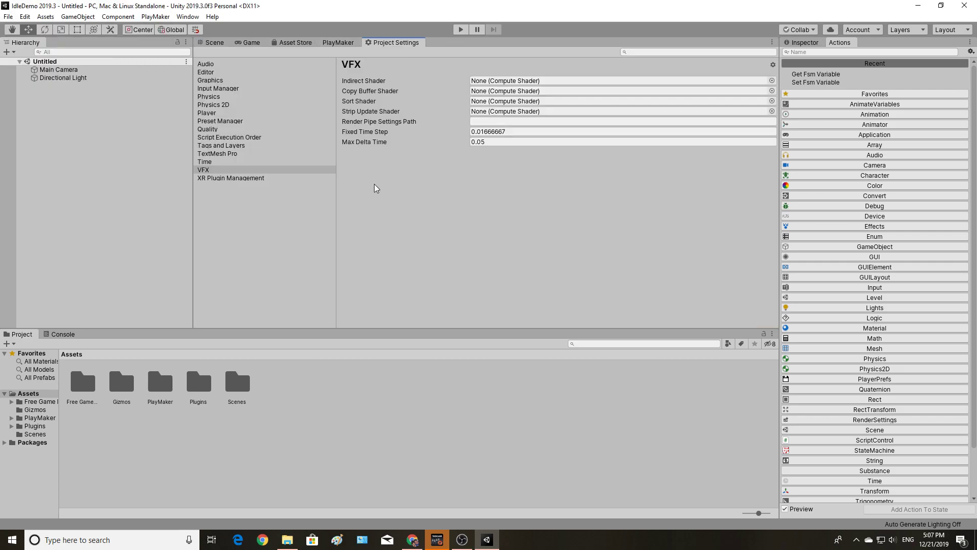
Set the Default Behaviour Mode to 2D in the Editor category of the project settings
click(25, 17)
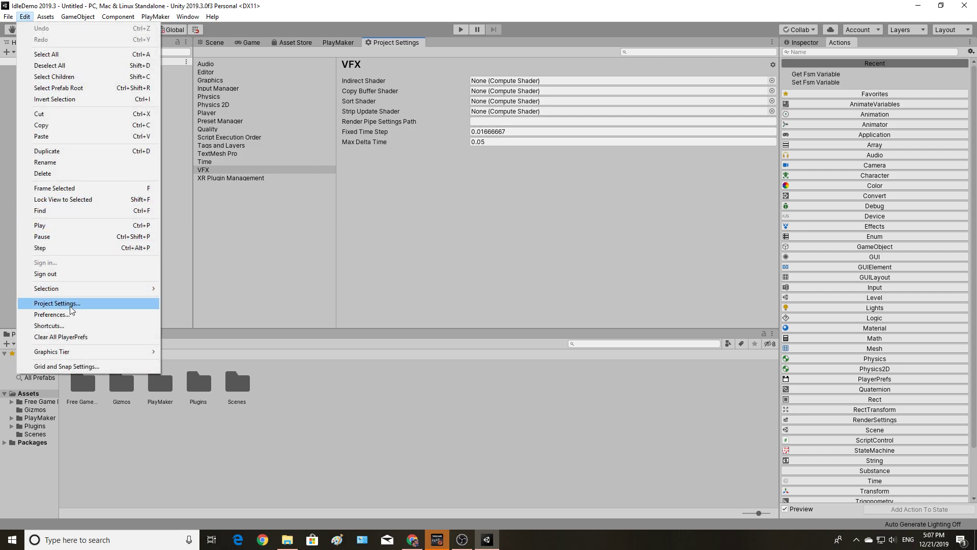
click(599, 246)
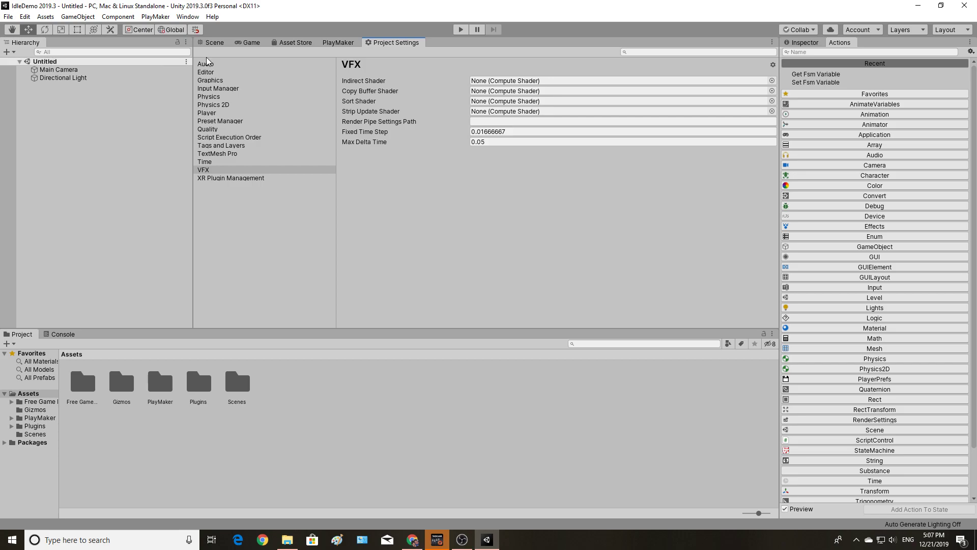
click(206, 72)
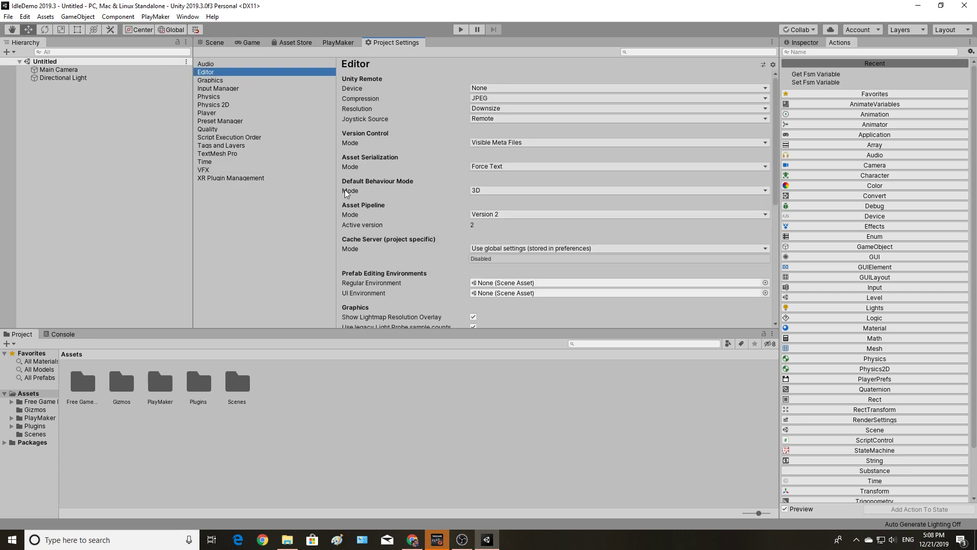
click(487, 191)
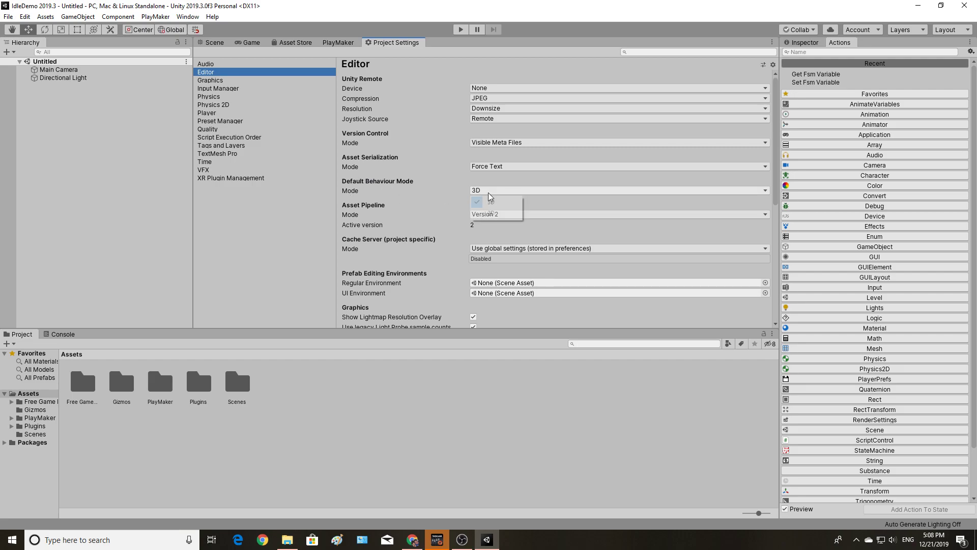
click(499, 212)
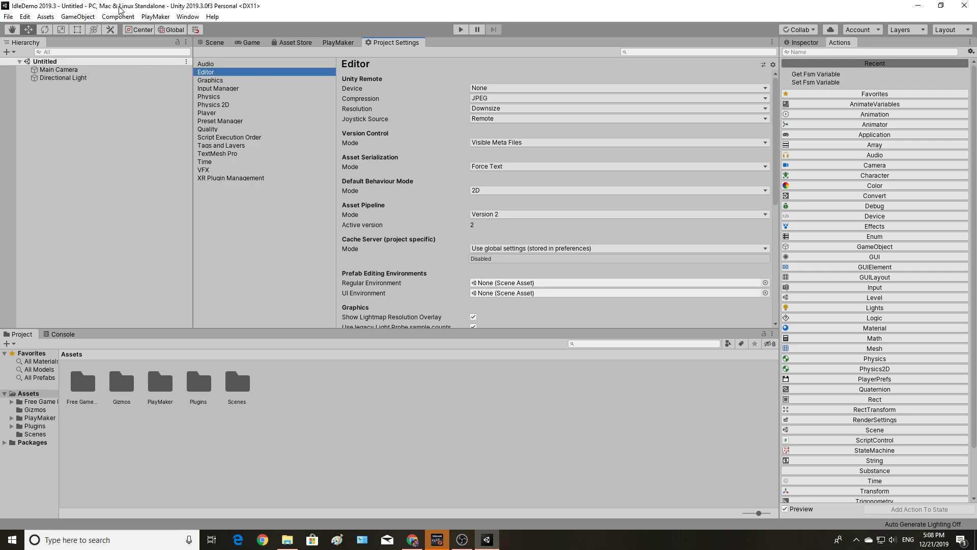
Examine the Playmode tint in the Colors preferences, run and stop the scene to preview it, and close the preferences
click(26, 16)
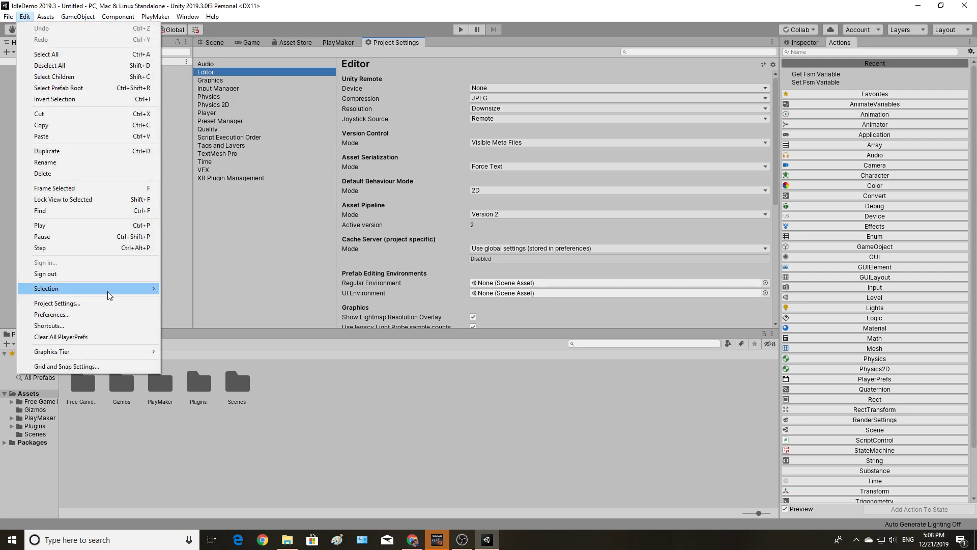
click(71, 315)
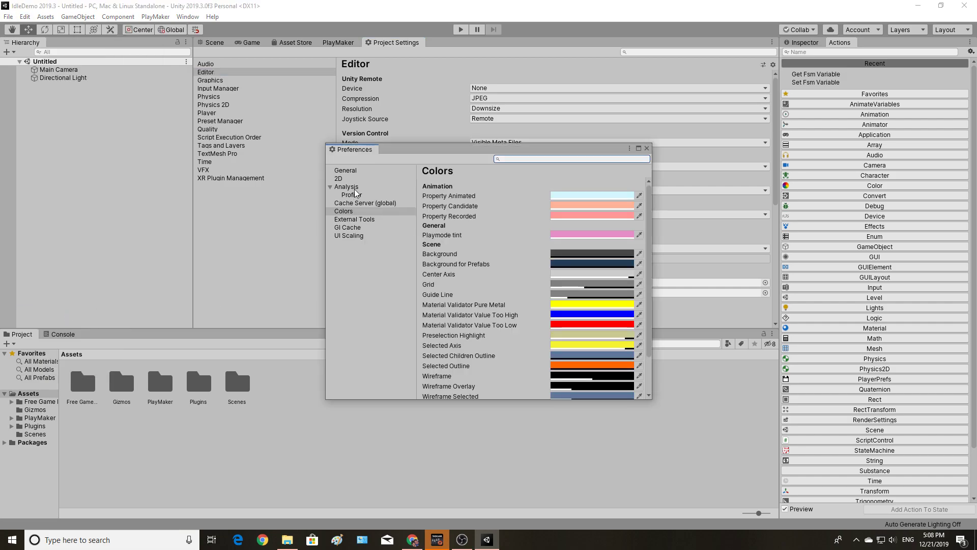
click(348, 211)
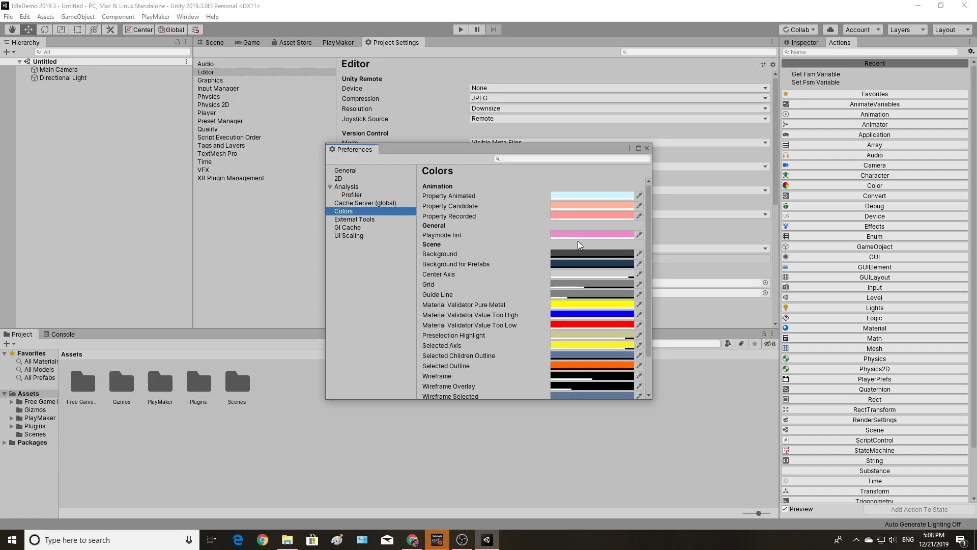
click(458, 30)
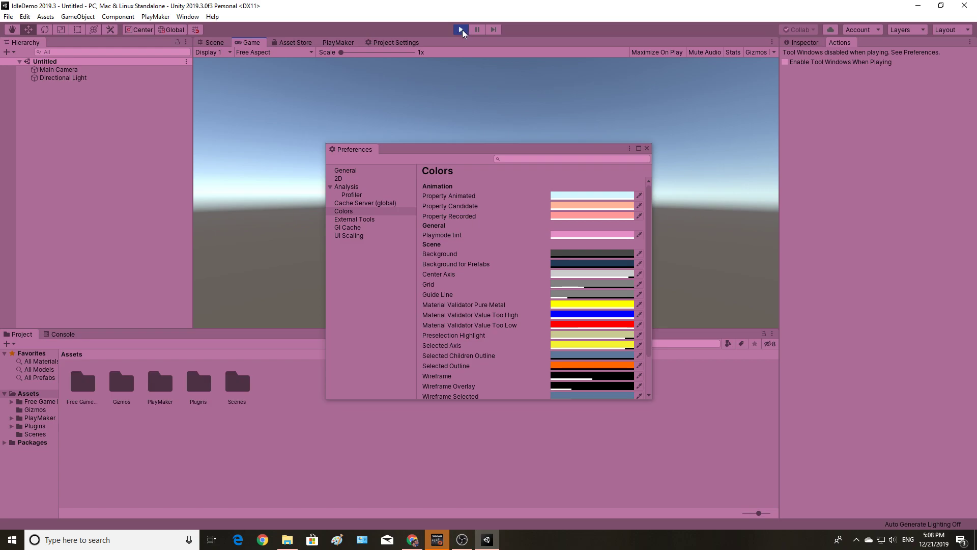
click(459, 29)
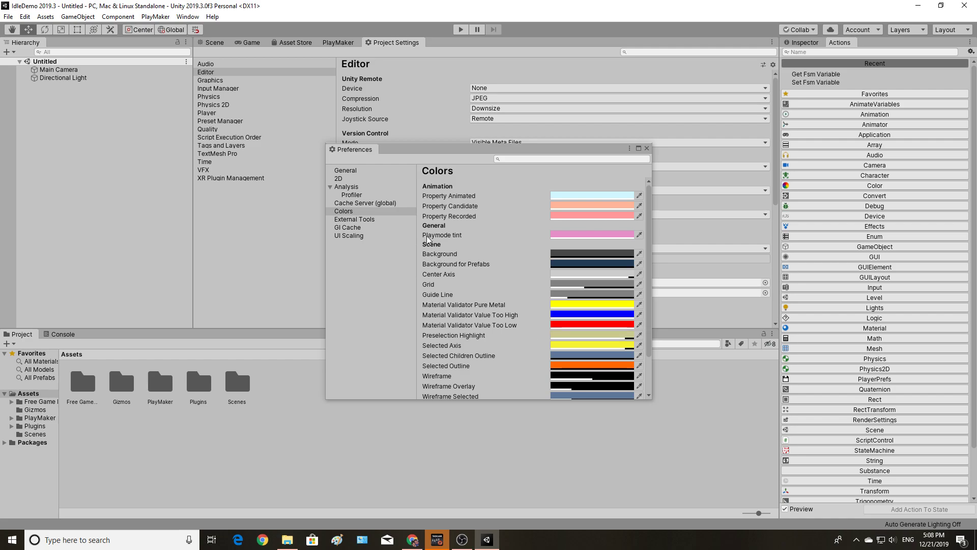
click(646, 149)
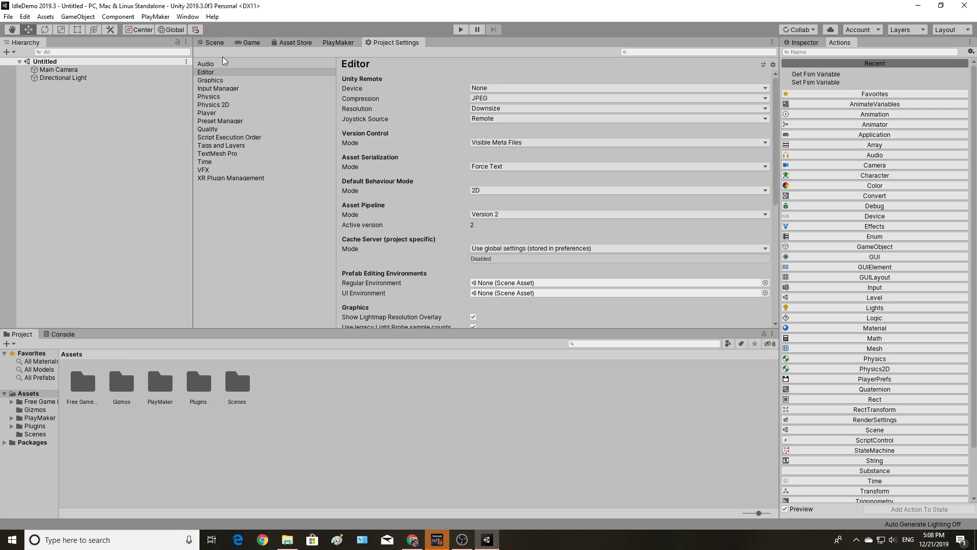
Delete the Directional Light from the scene and switch the Scene view to 2D
click(222, 41)
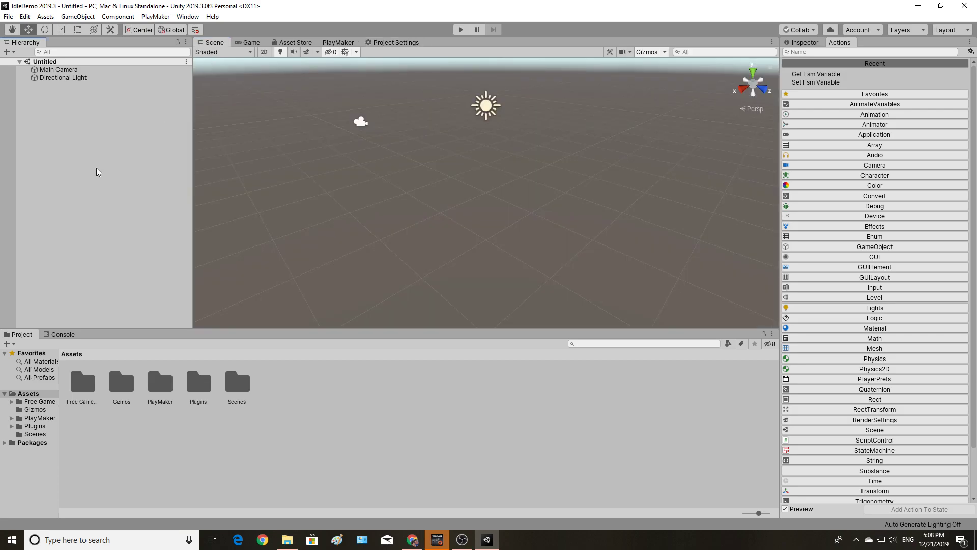
key(Delete)
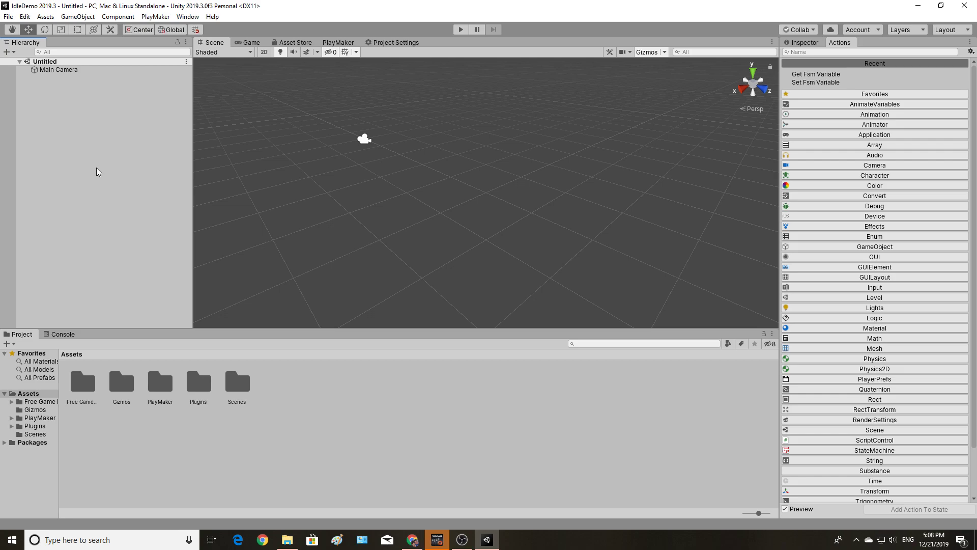
click(264, 53)
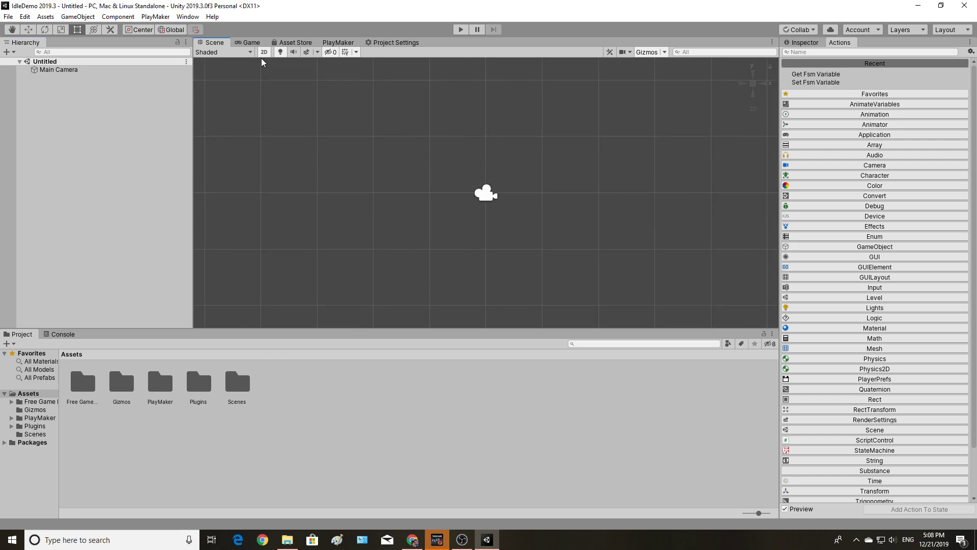
scroll(465, 191, down, 5)
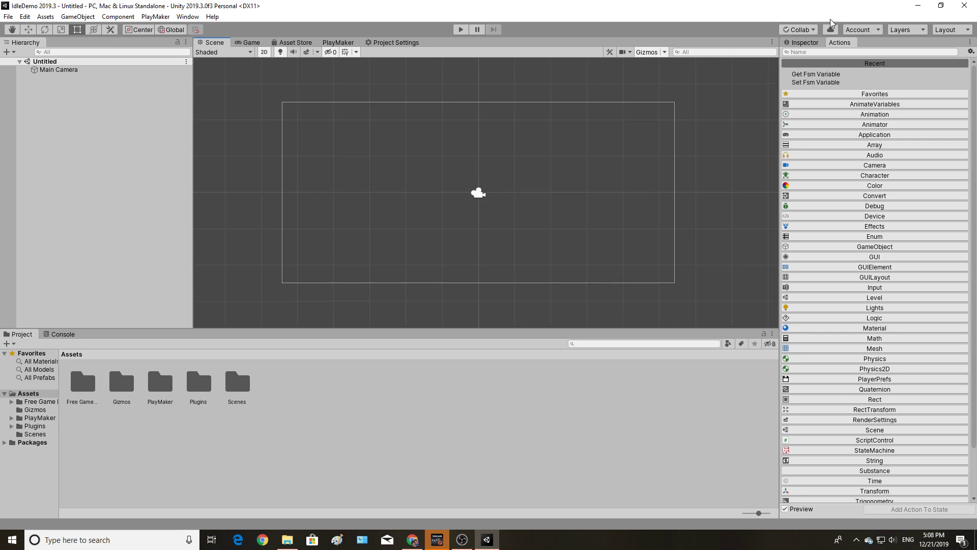
Set the Main Camera's Clear Flags to Solid Color
click(805, 42)
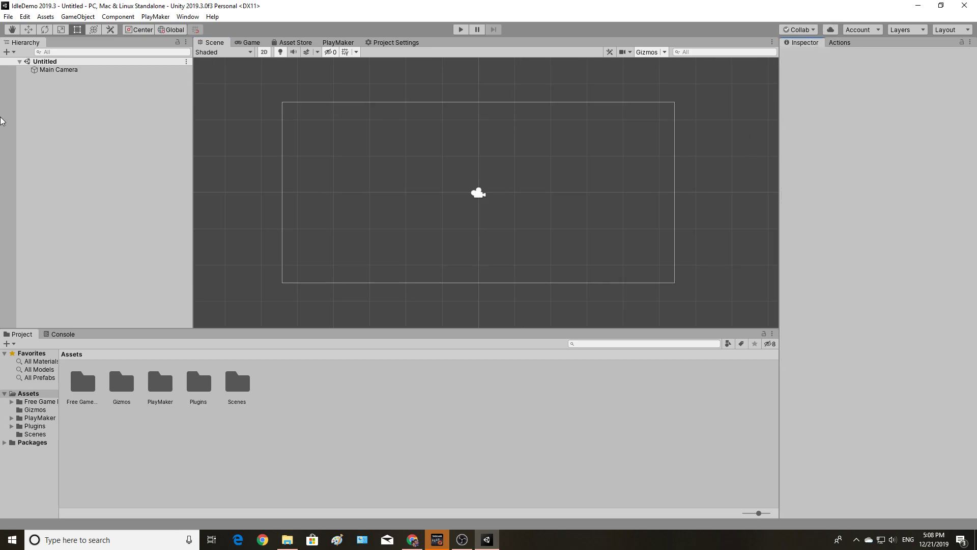
click(51, 69)
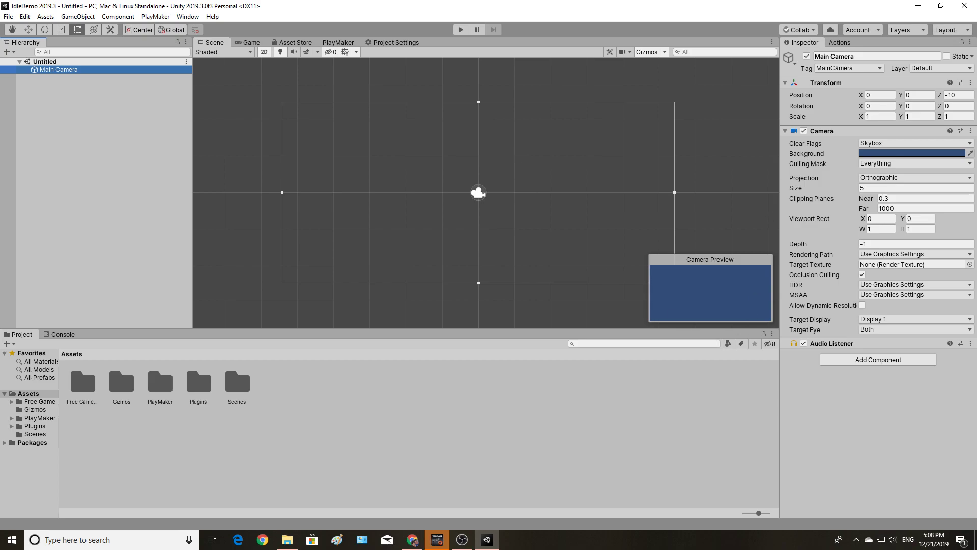
click(249, 42)
click(213, 42)
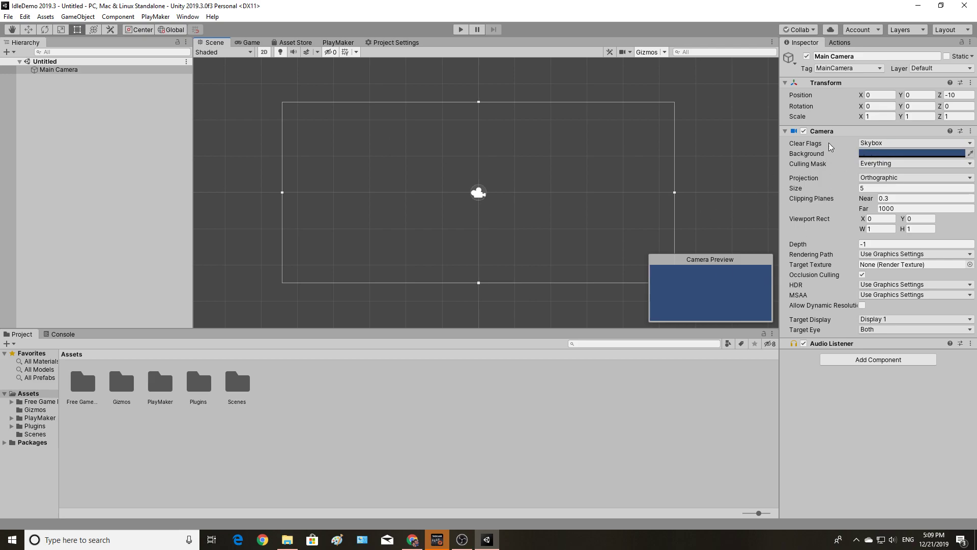
click(892, 143)
click(894, 164)
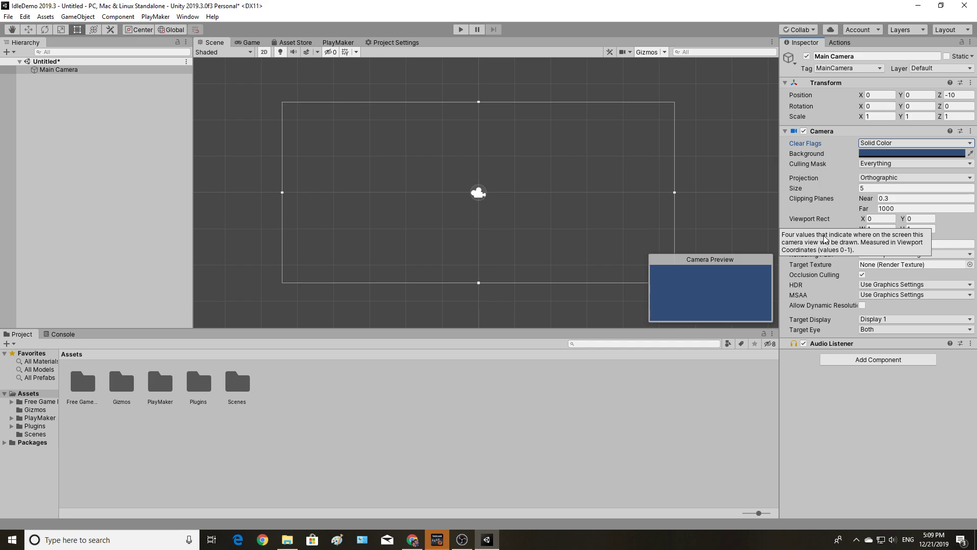
Save the scene as "Idle Layout" in the project's Assets folder
click(61, 119)
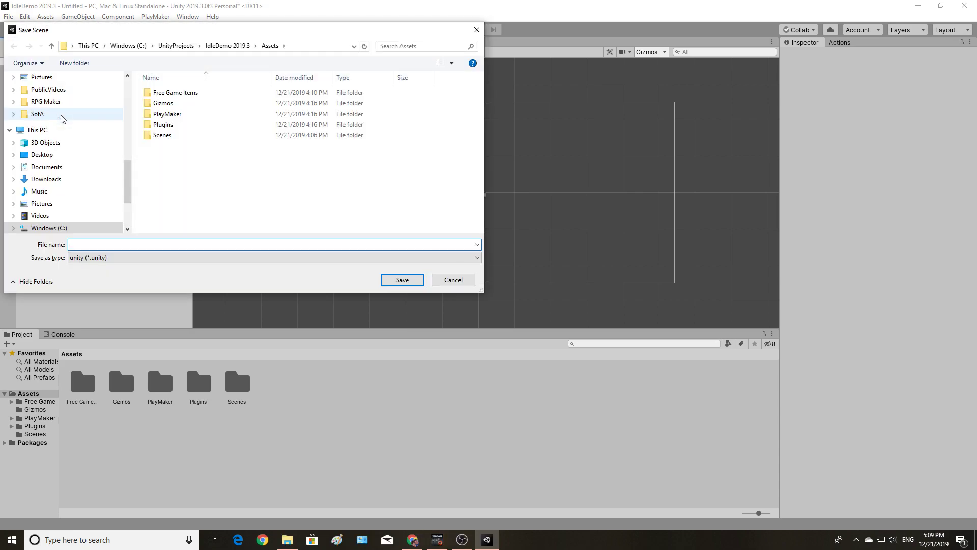
text(Idle Layout)
key(Return)
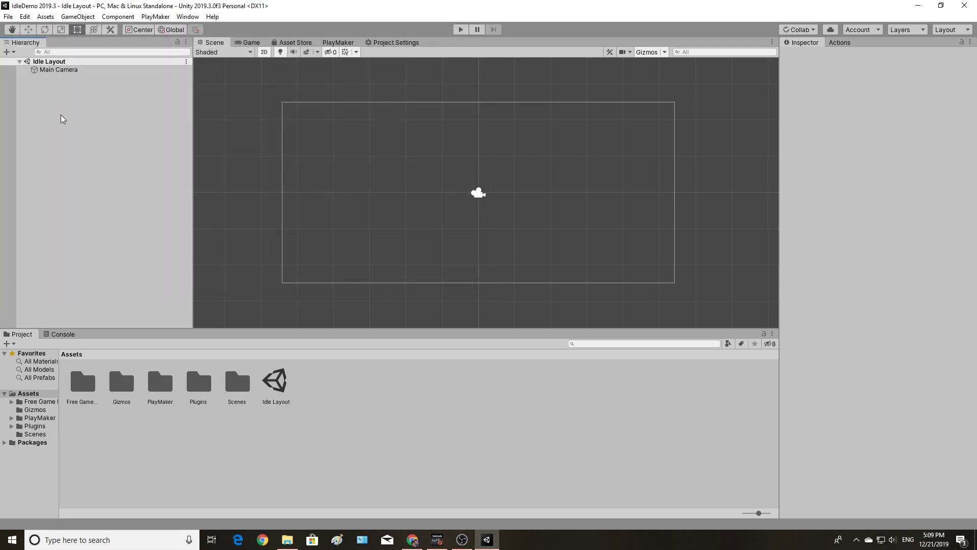